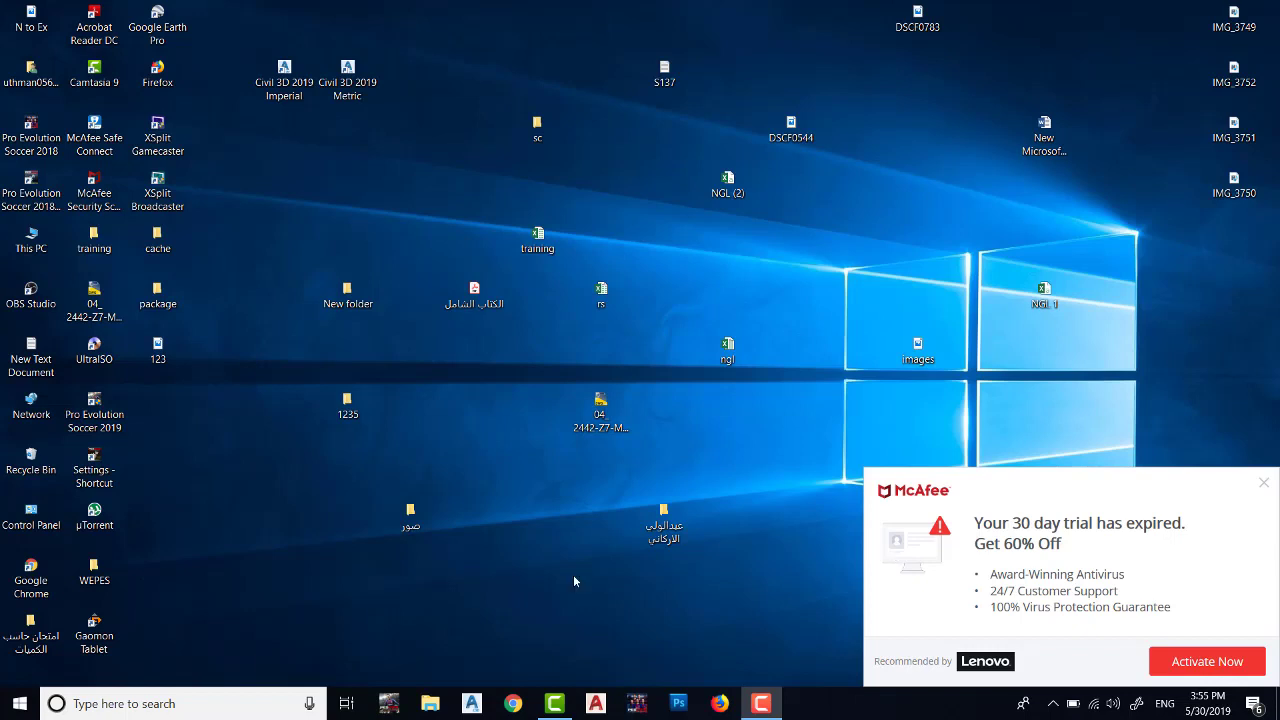
Open Windows Settings and go to the Notifications & actions page of the System category
click(20, 704)
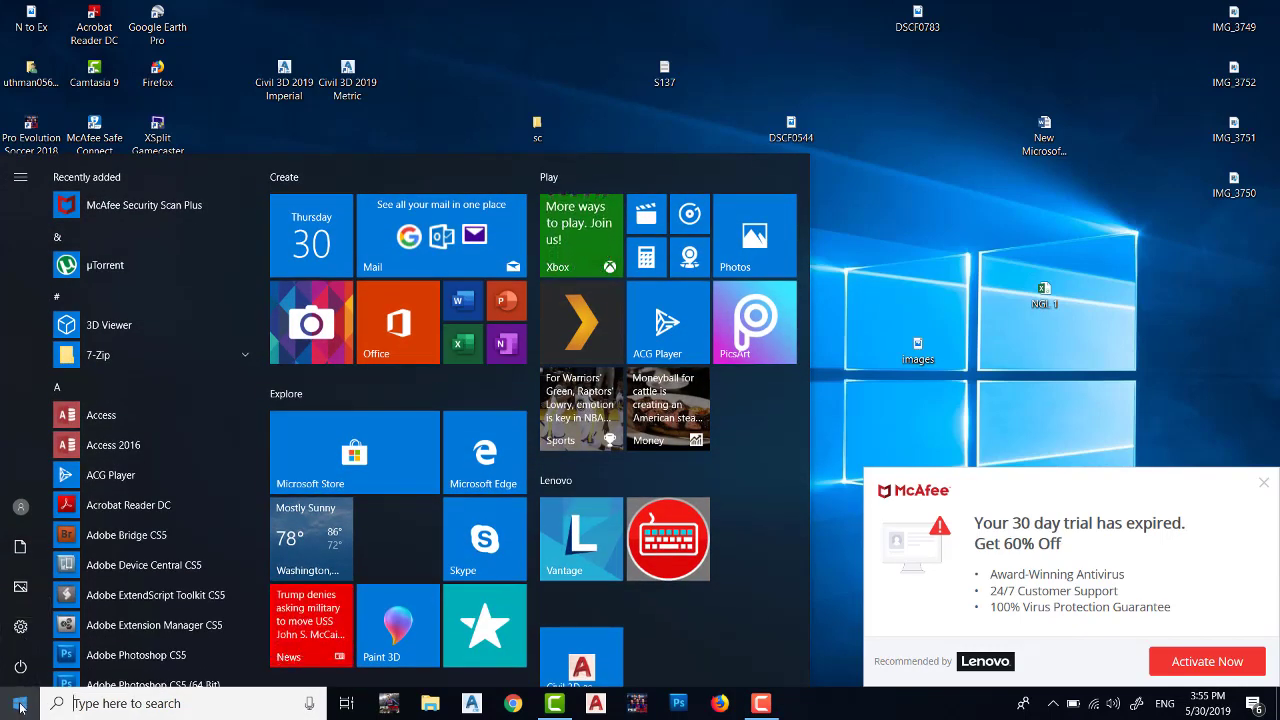
text(setting)
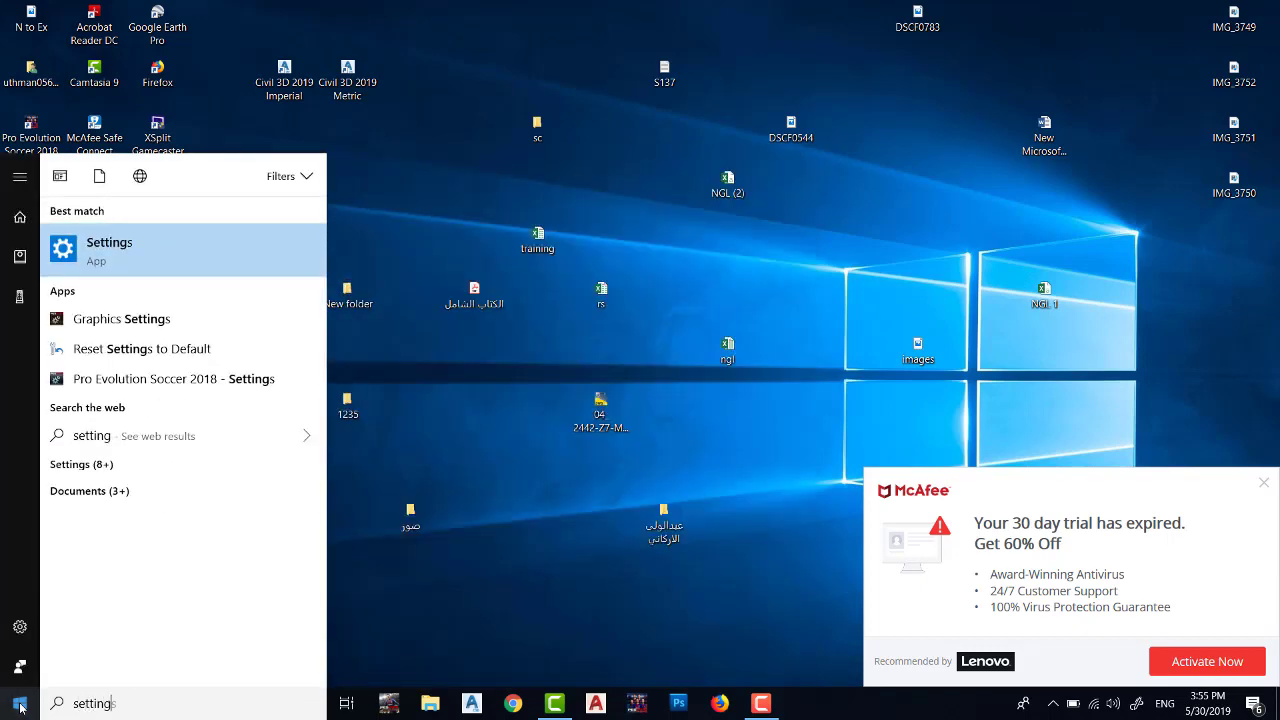
key(Return)
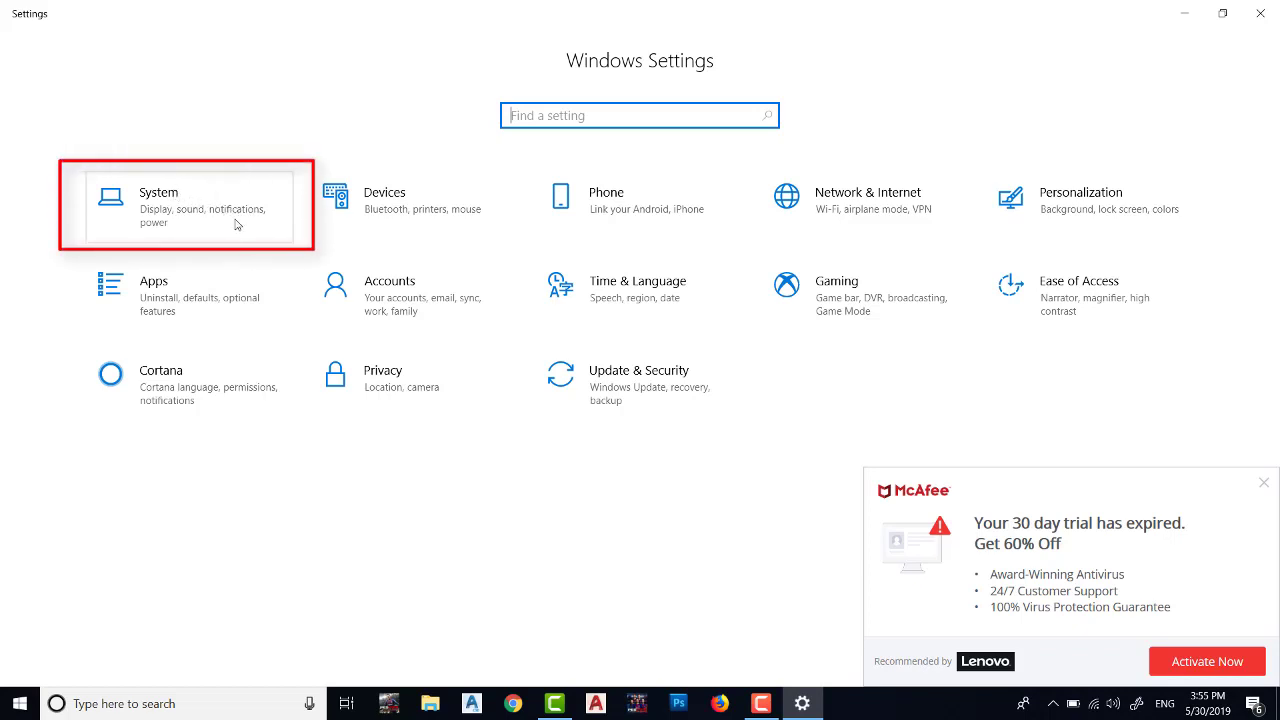
click(177, 200)
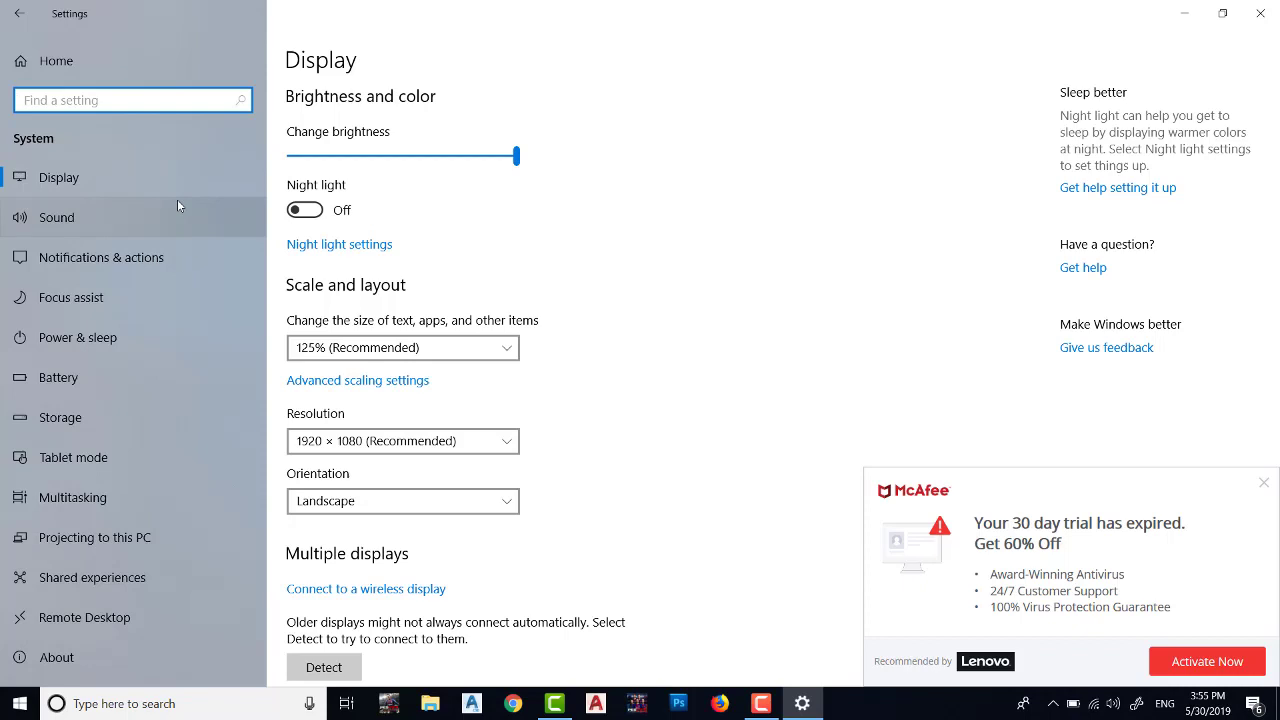
click(135, 263)
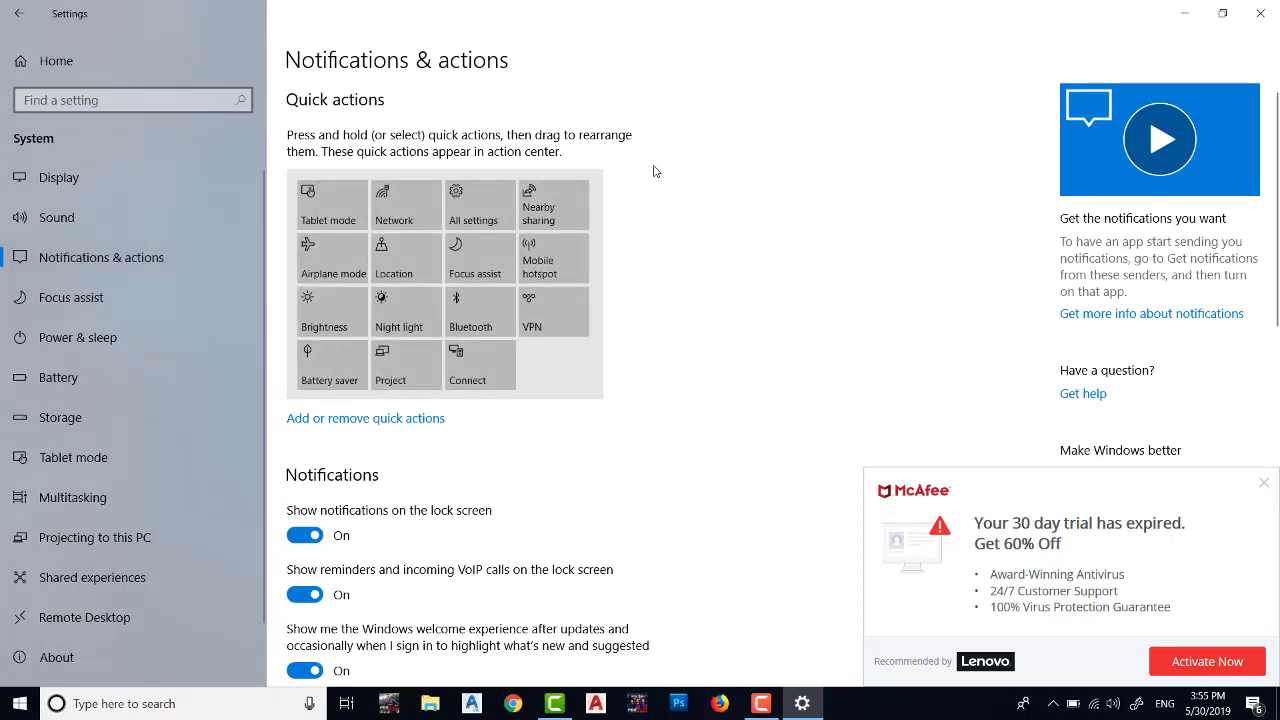
Turn off lock screen notifications, lock screen reminders and VoIP calls, the Windows welcome experience, and tips, tricks and suggestions
key(Down)
key(Down)
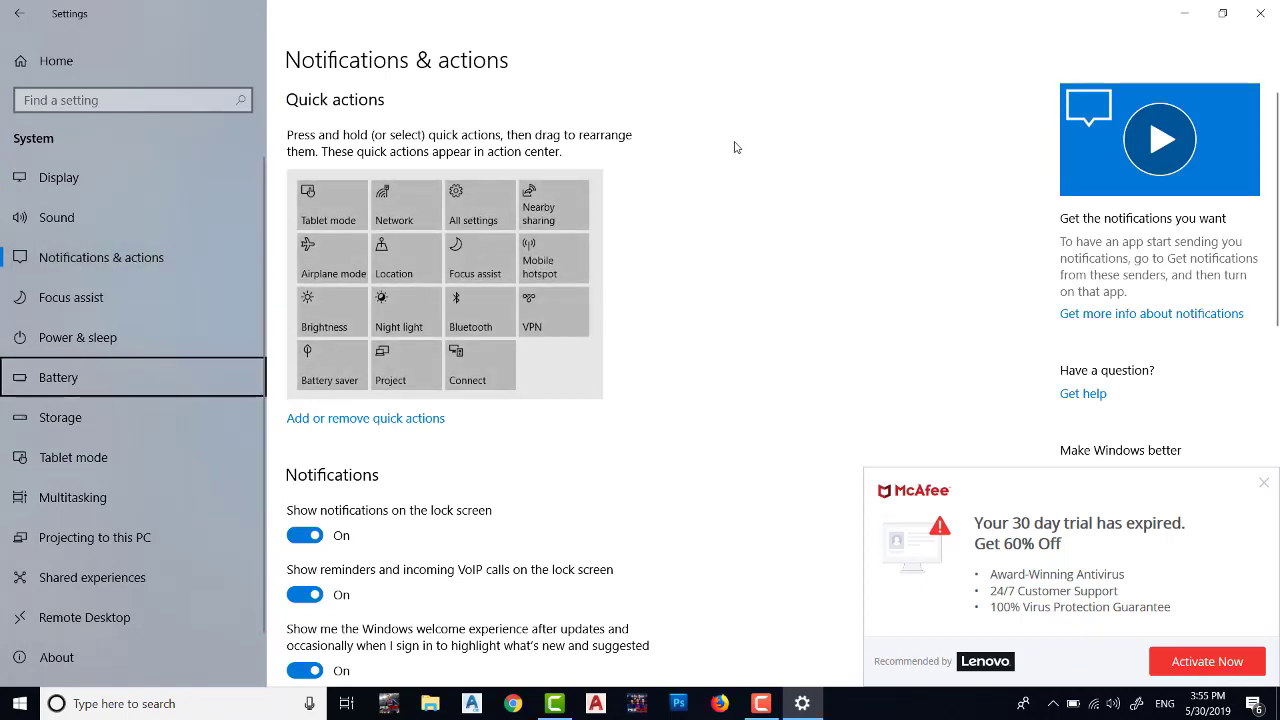
key(Up)
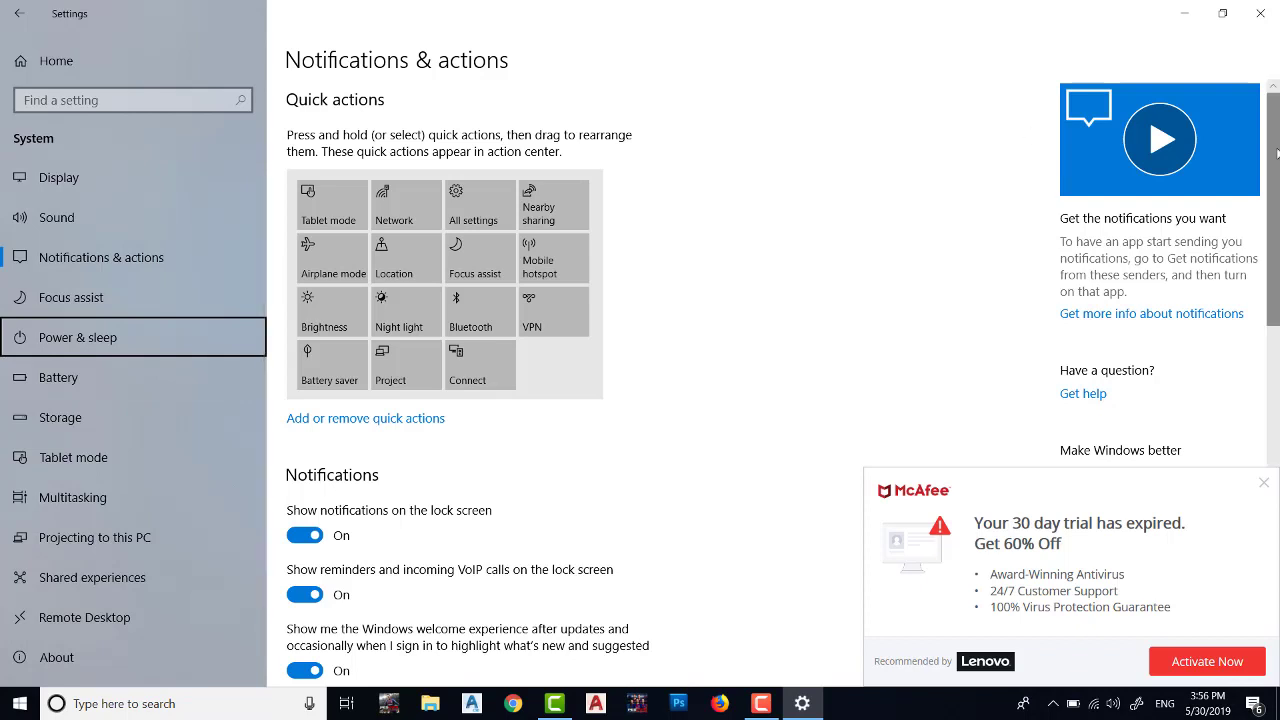
drag(1276, 155, 1276, 191)
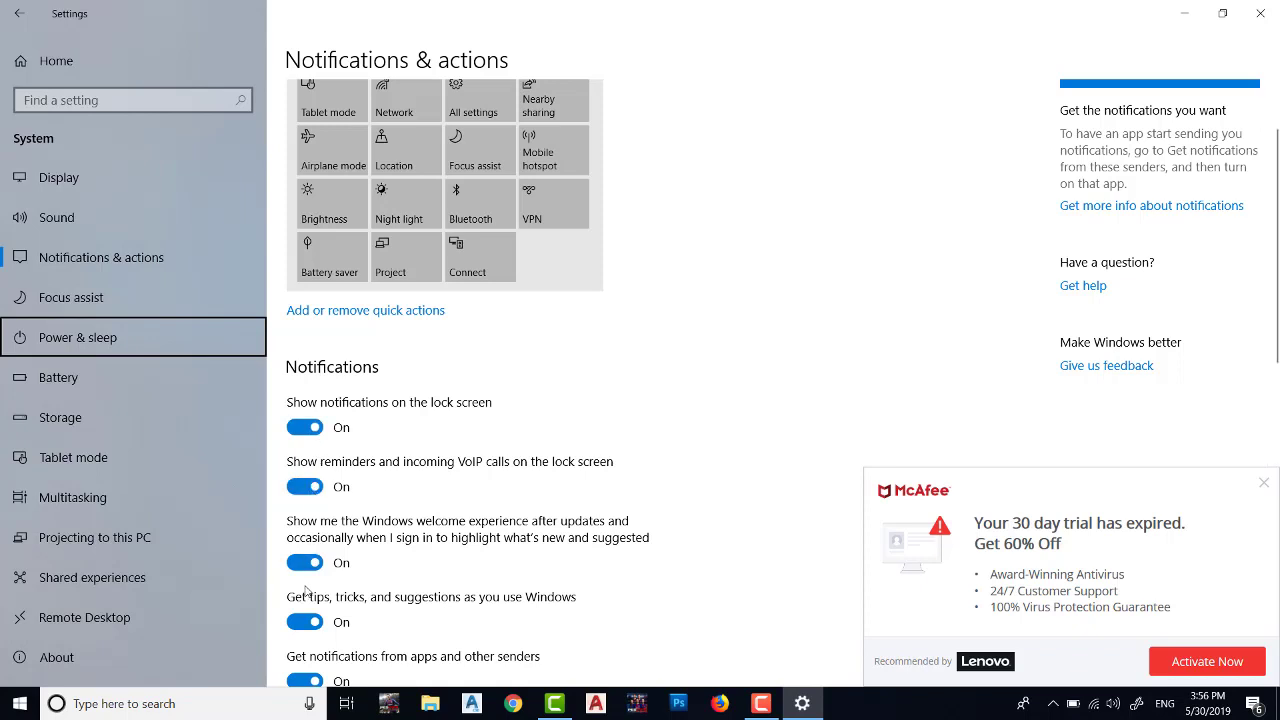
click(312, 435)
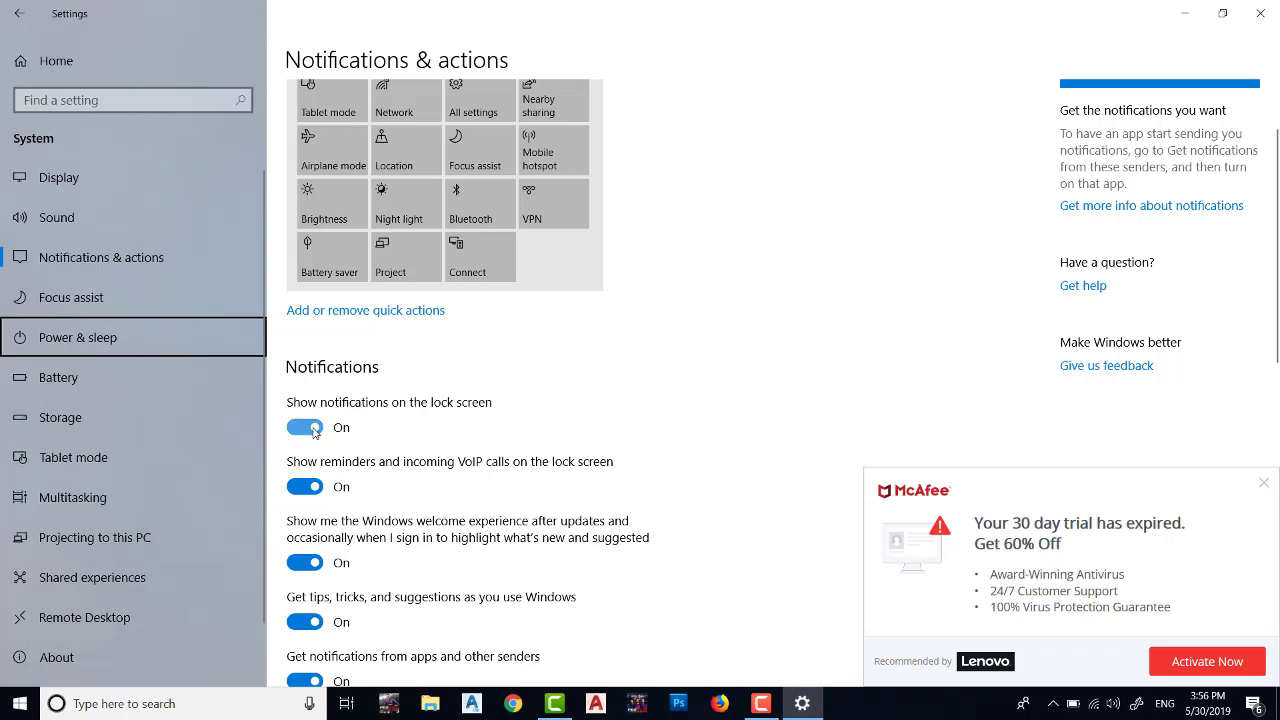
click(312, 489)
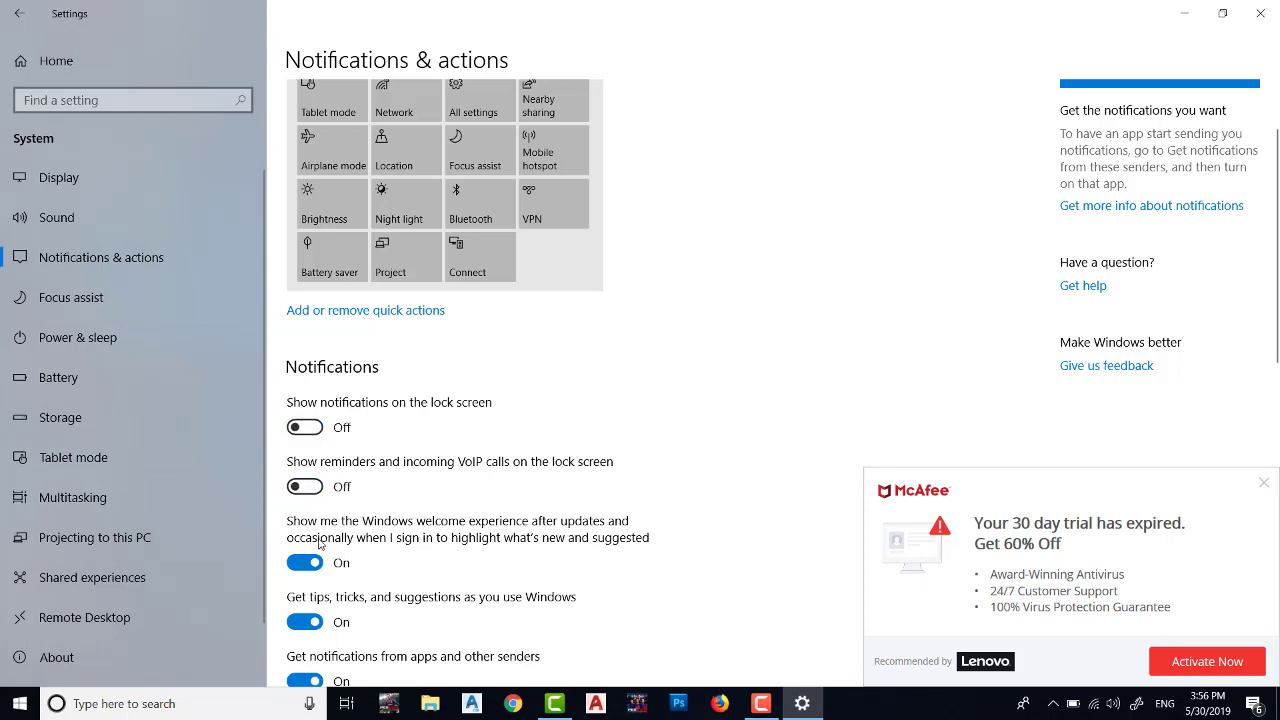
click(312, 565)
click(308, 623)
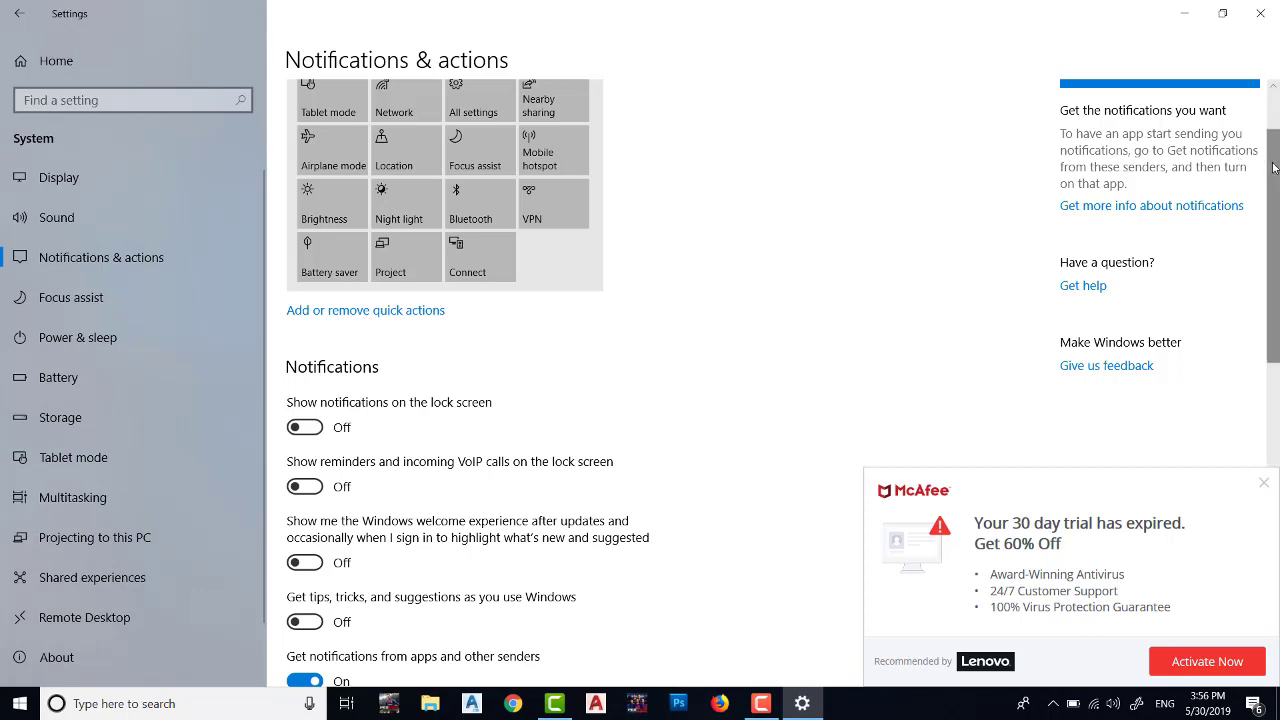
Switch notifications from apps and other senders off, look through the sender list, and switch them back on
drag(1274, 168, 1276, 303)
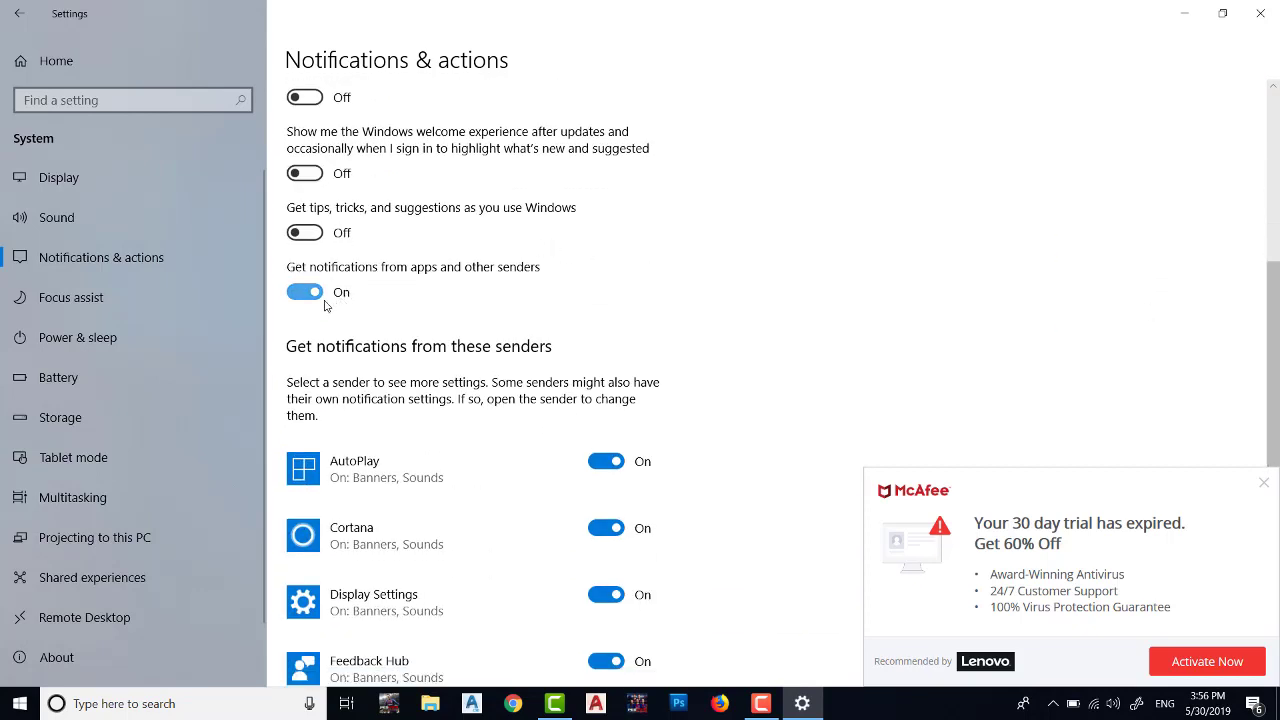
click(313, 293)
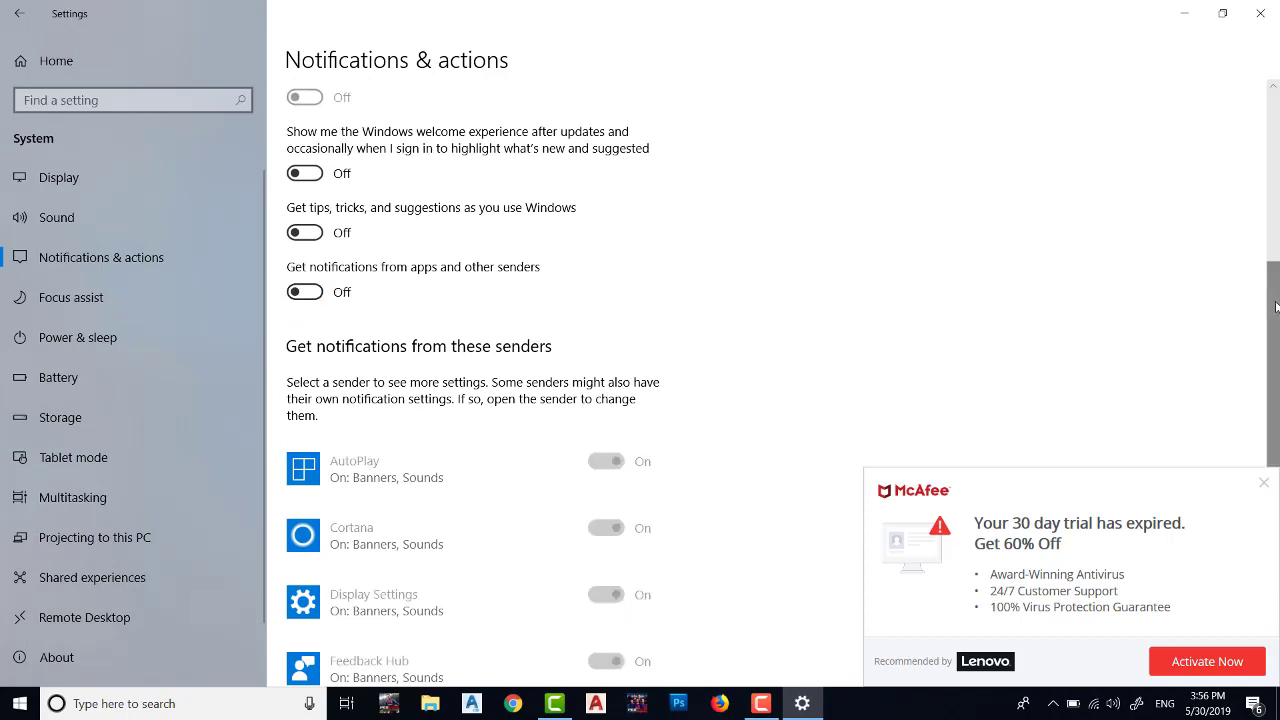
drag(1276, 307, 1276, 430)
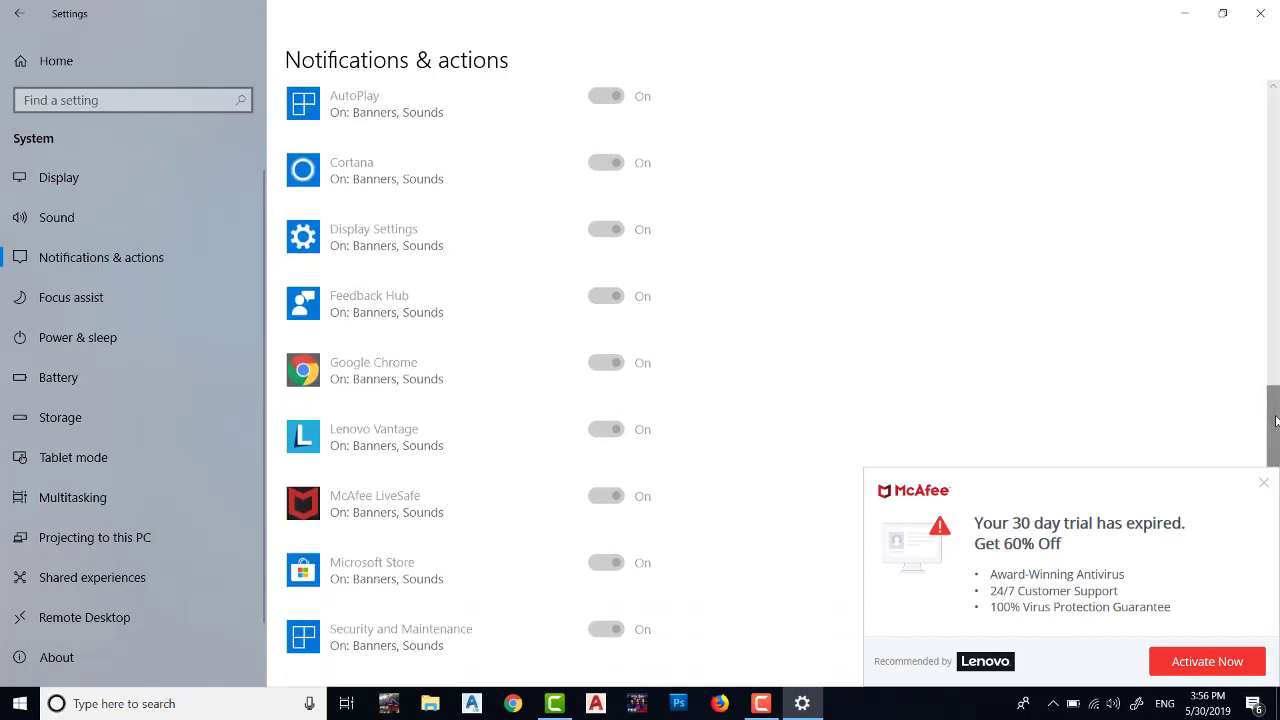
drag(1276, 420, 1276, 292)
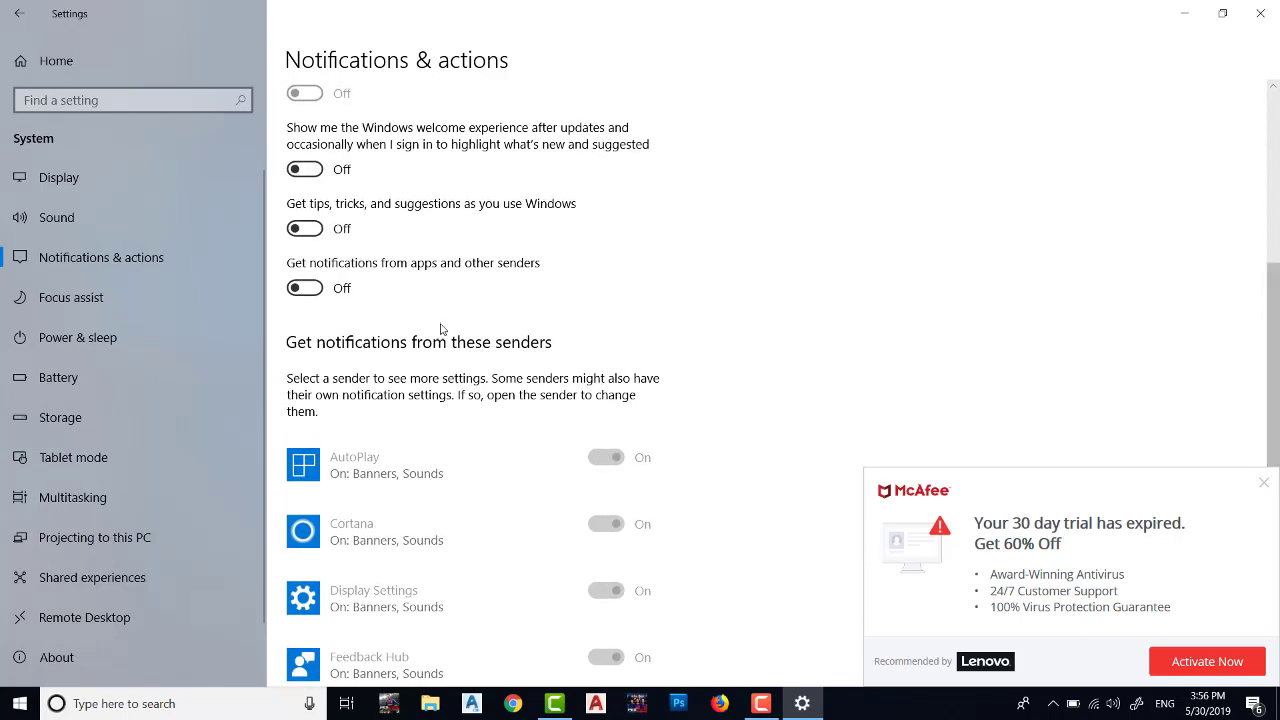
click(303, 289)
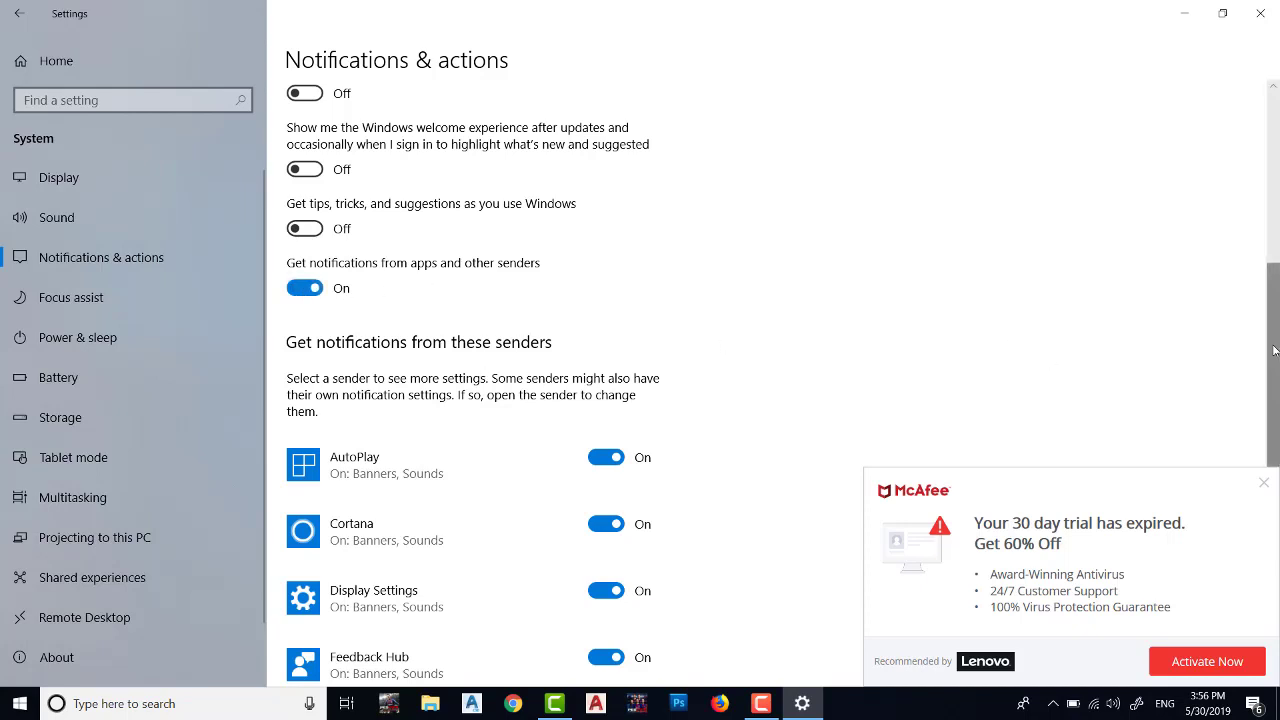
Turn off notifications from McAfee LiveSafe, Lenovo Vantage and Google Chrome, and dismiss the McAfee trial pop-up
drag(1274, 350, 1272, 440)
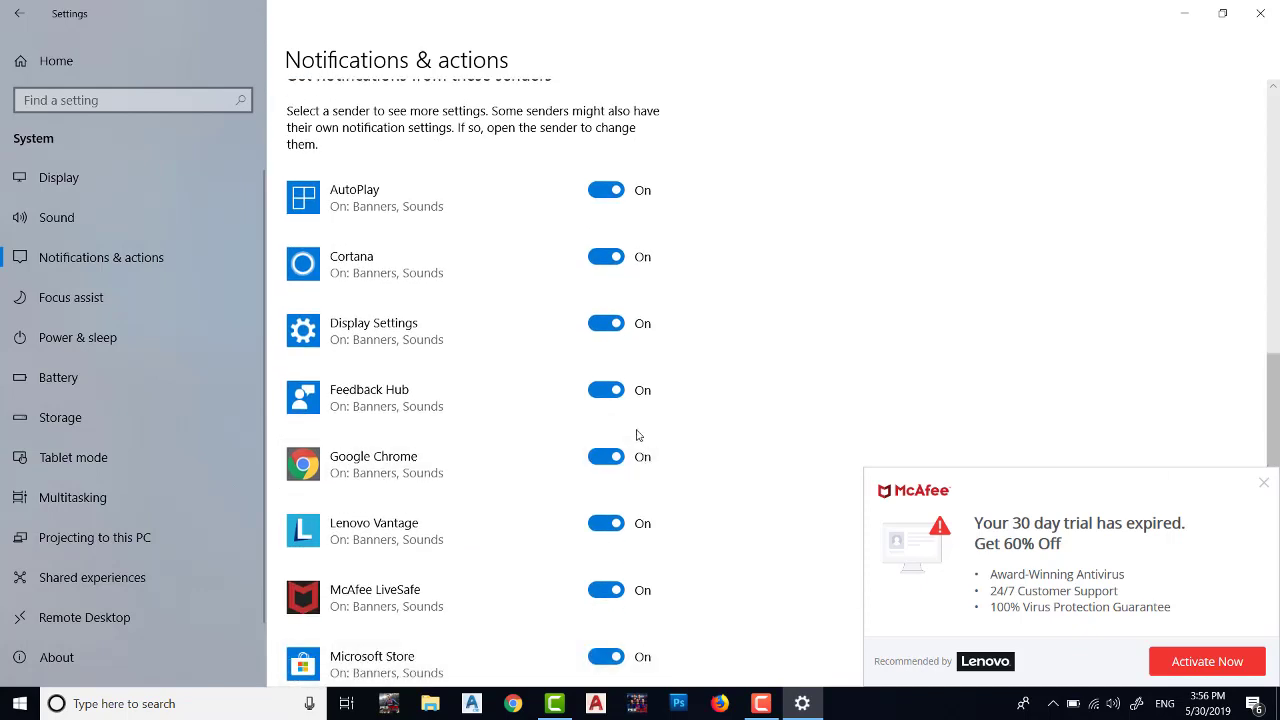
click(614, 591)
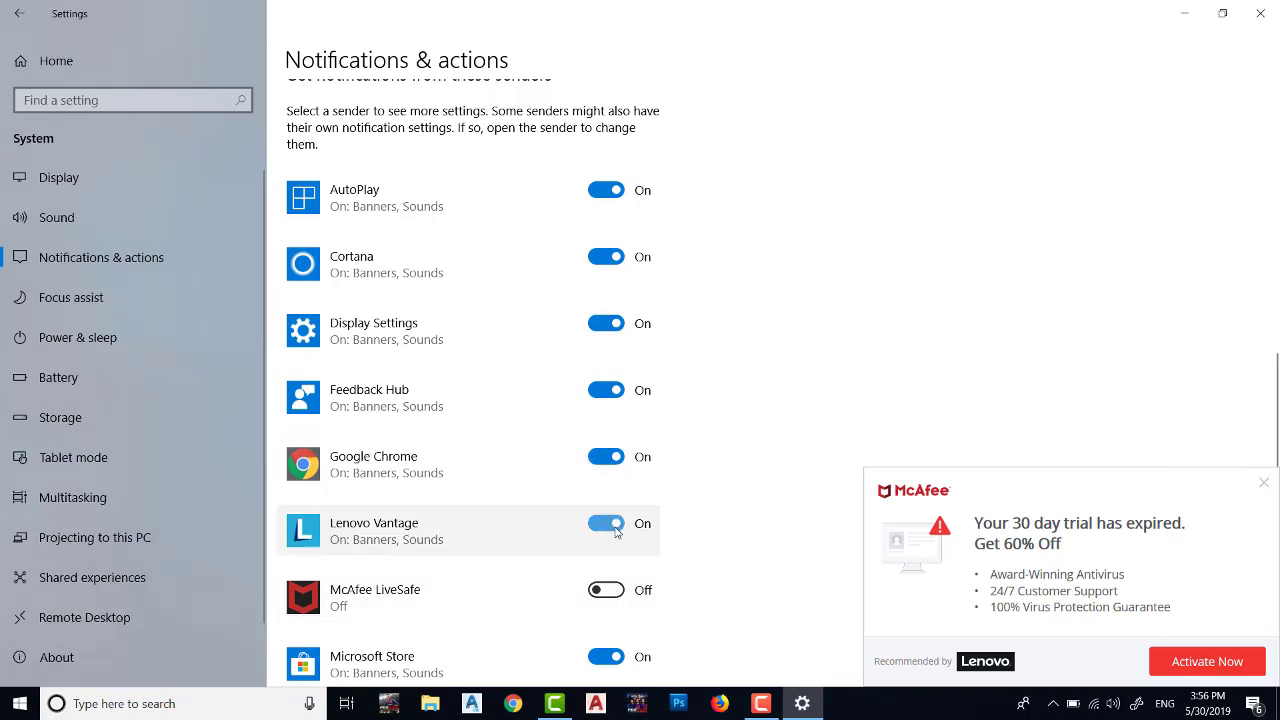
click(617, 532)
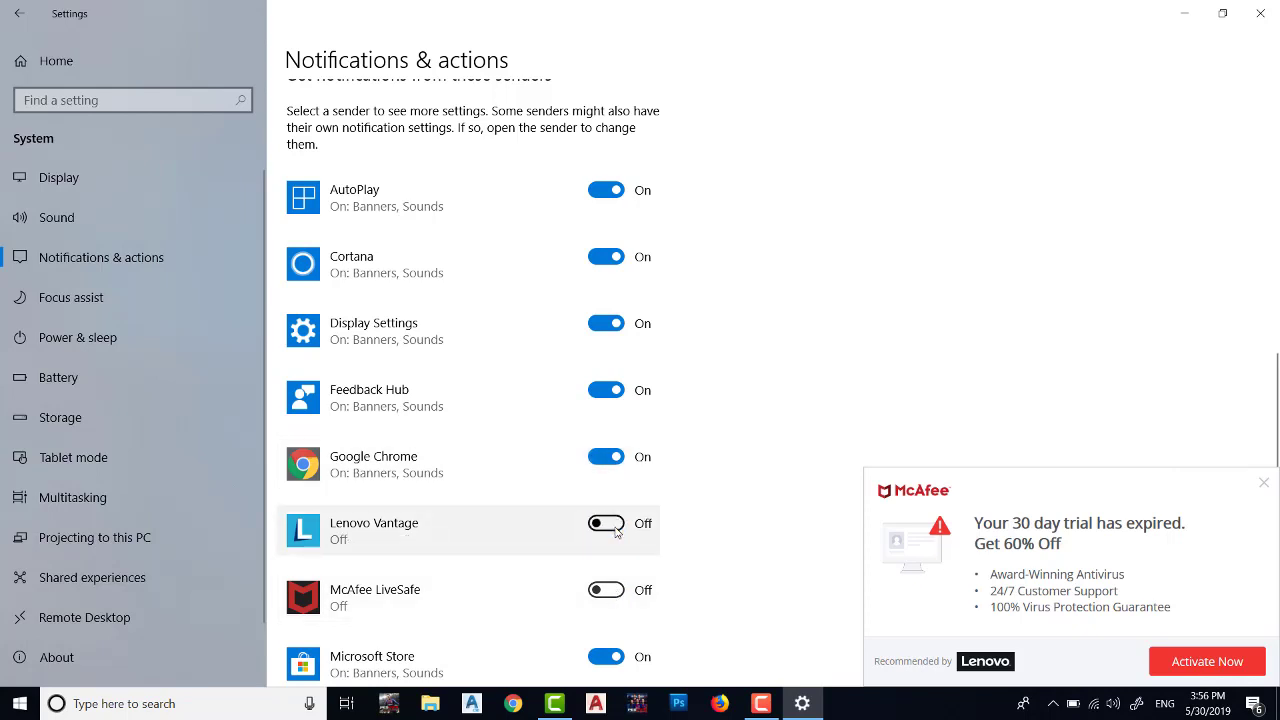
click(620, 461)
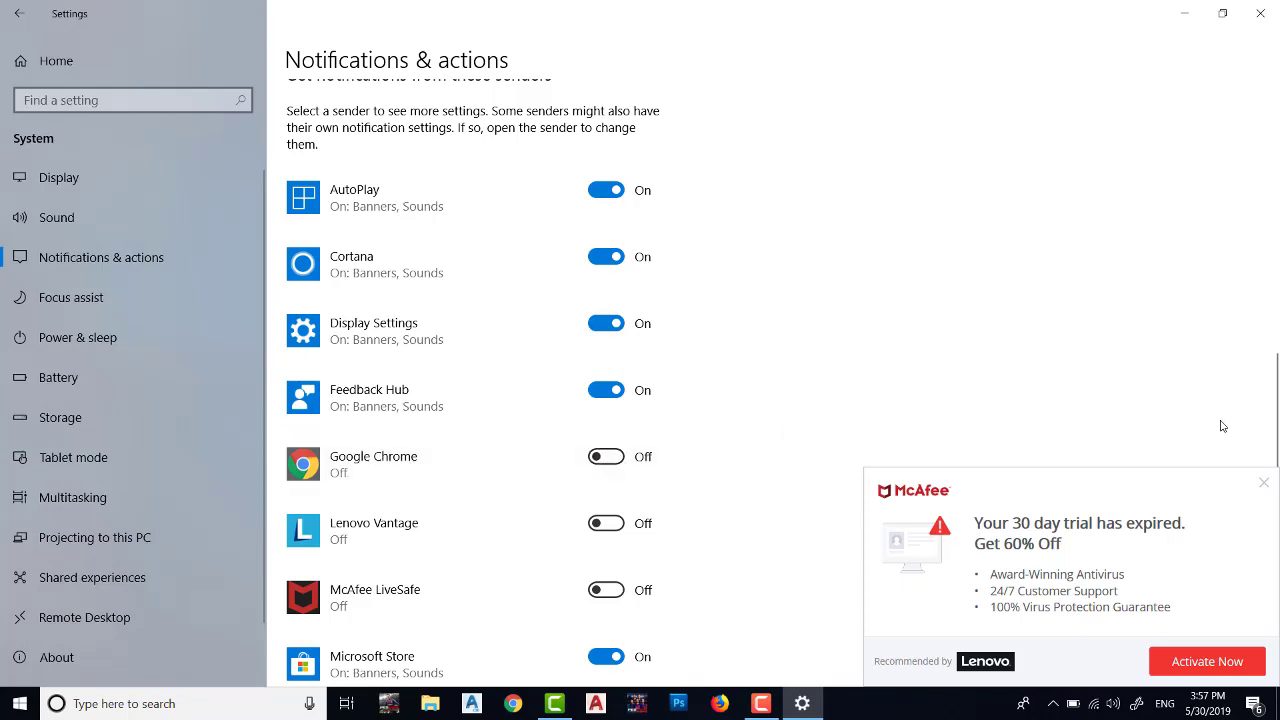
click(1260, 480)
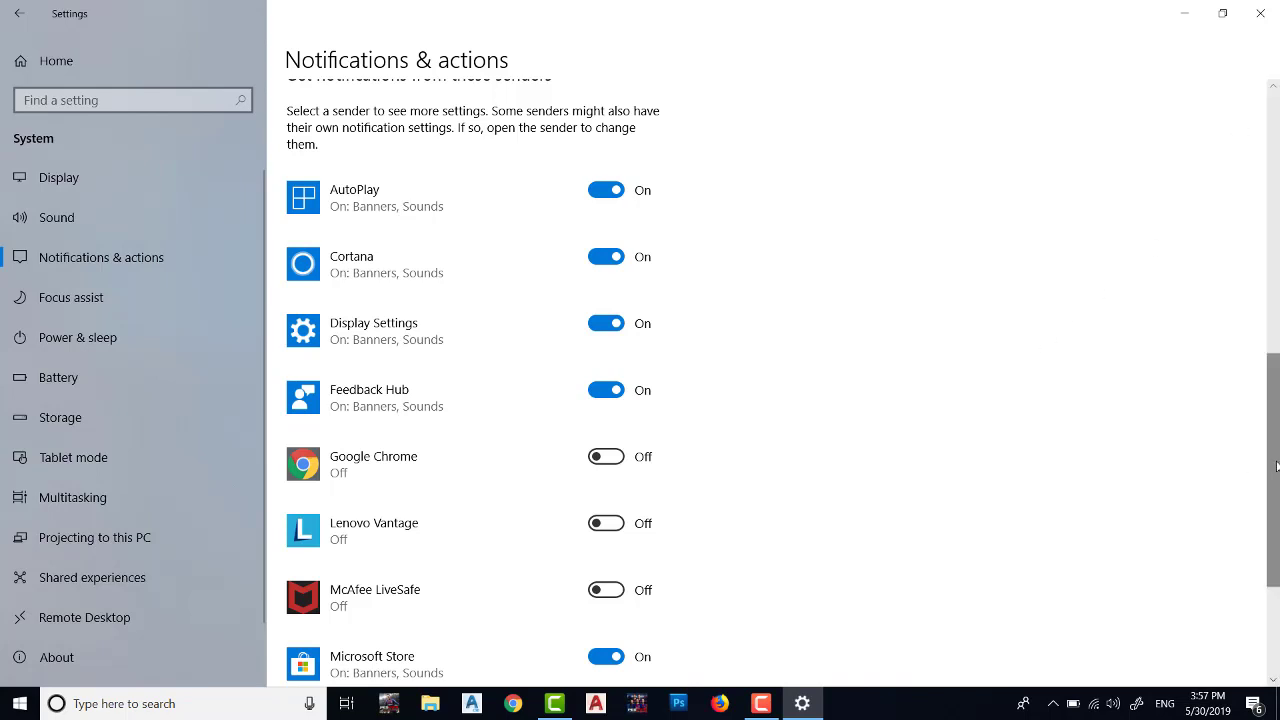
Turn back on lock screen notifications, lock screen reminders and VoIP calls, the Windows welcome experience, and tips and suggestions
scroll(1277, 465, up, 4)
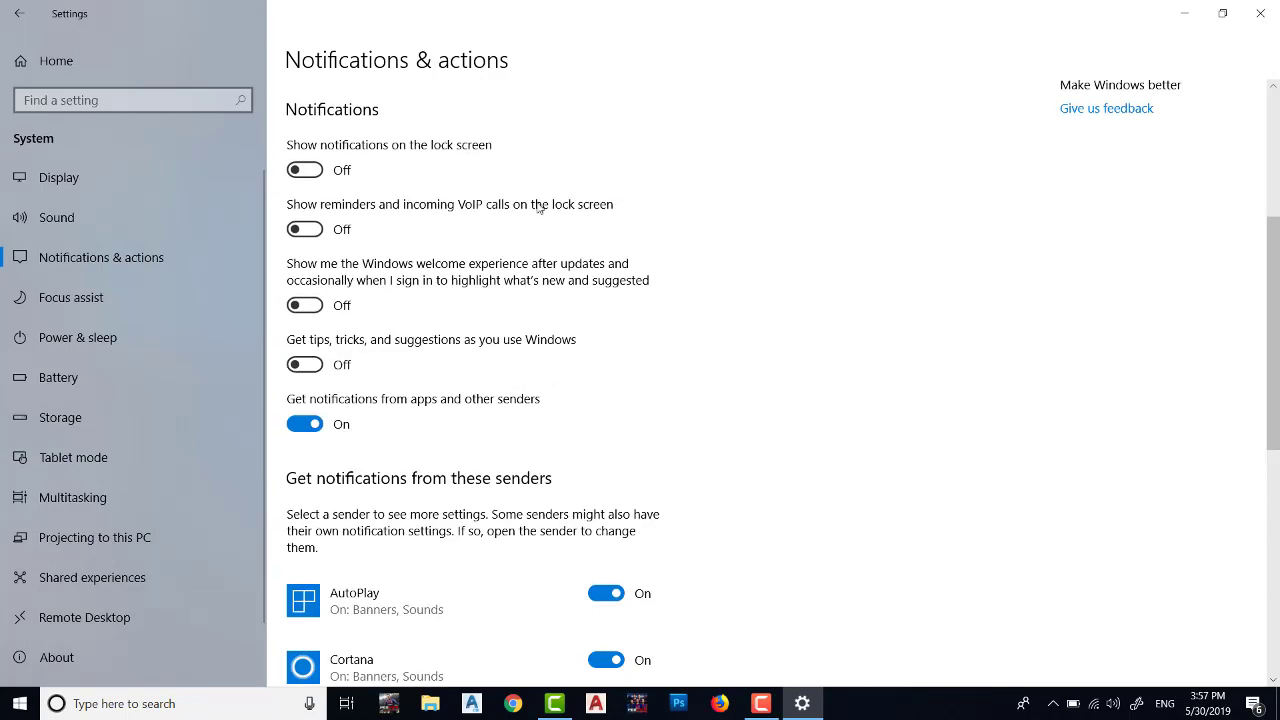
click(305, 170)
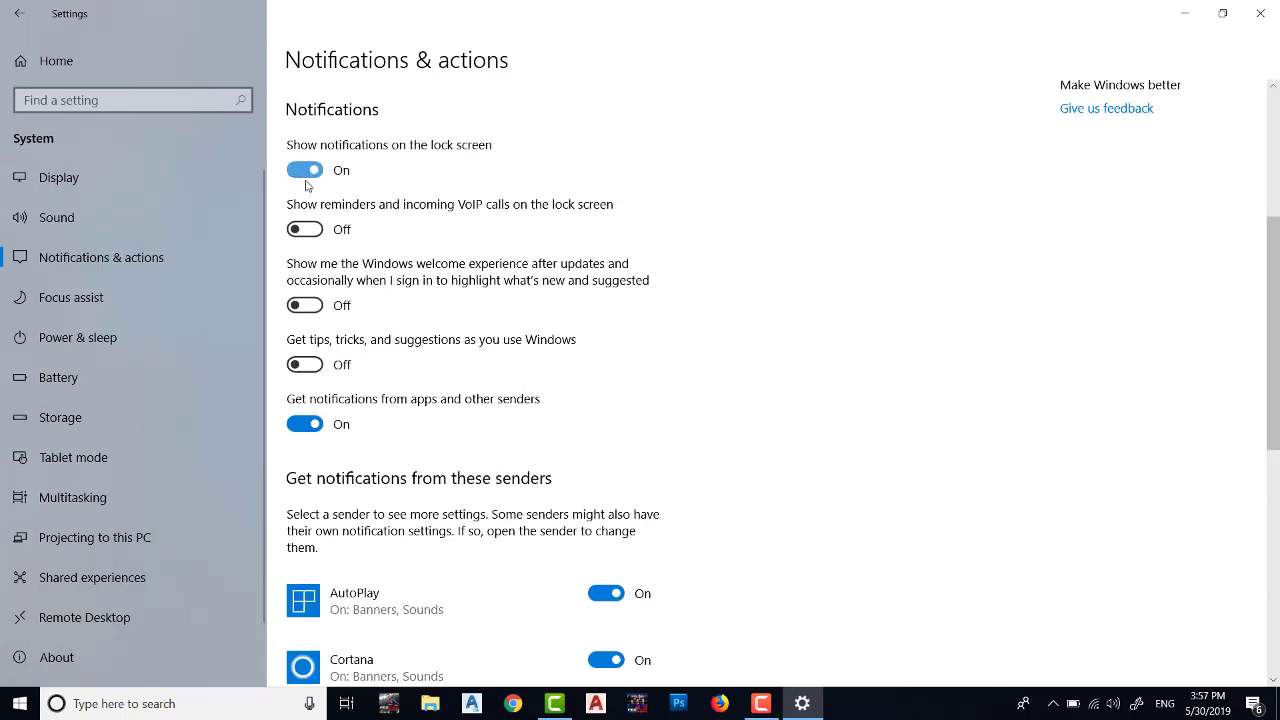
click(308, 230)
click(303, 304)
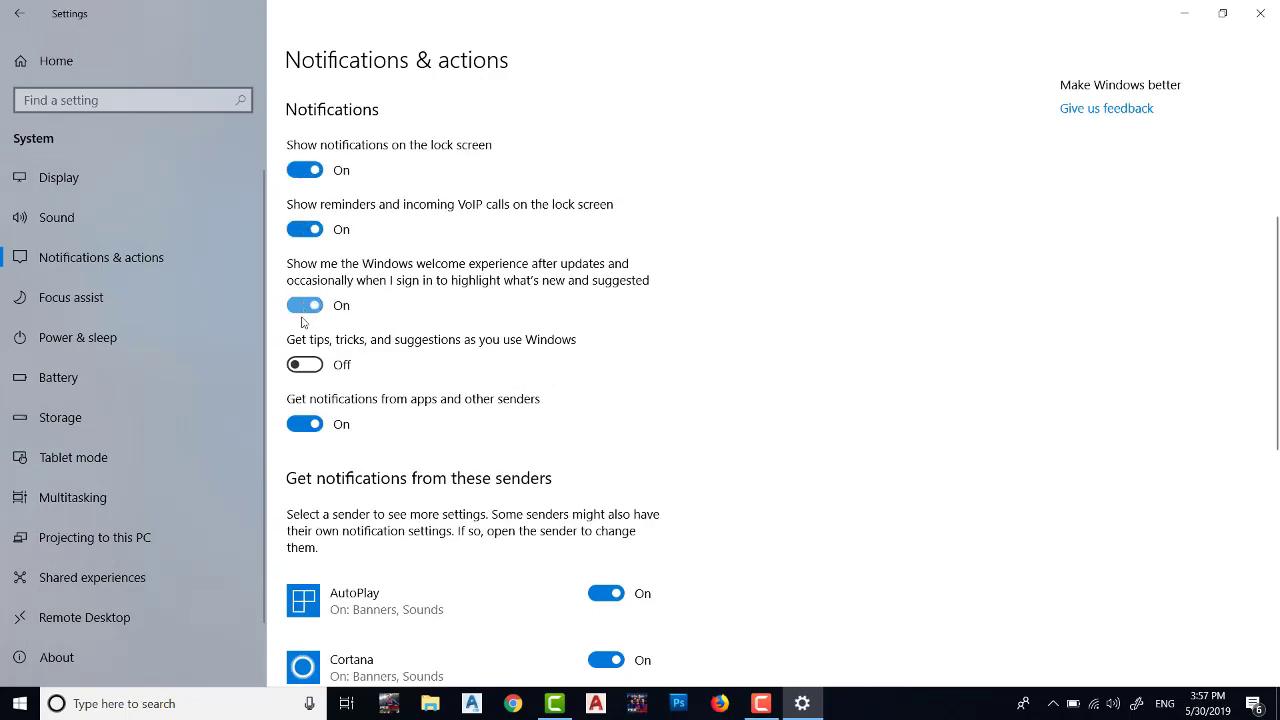
click(303, 365)
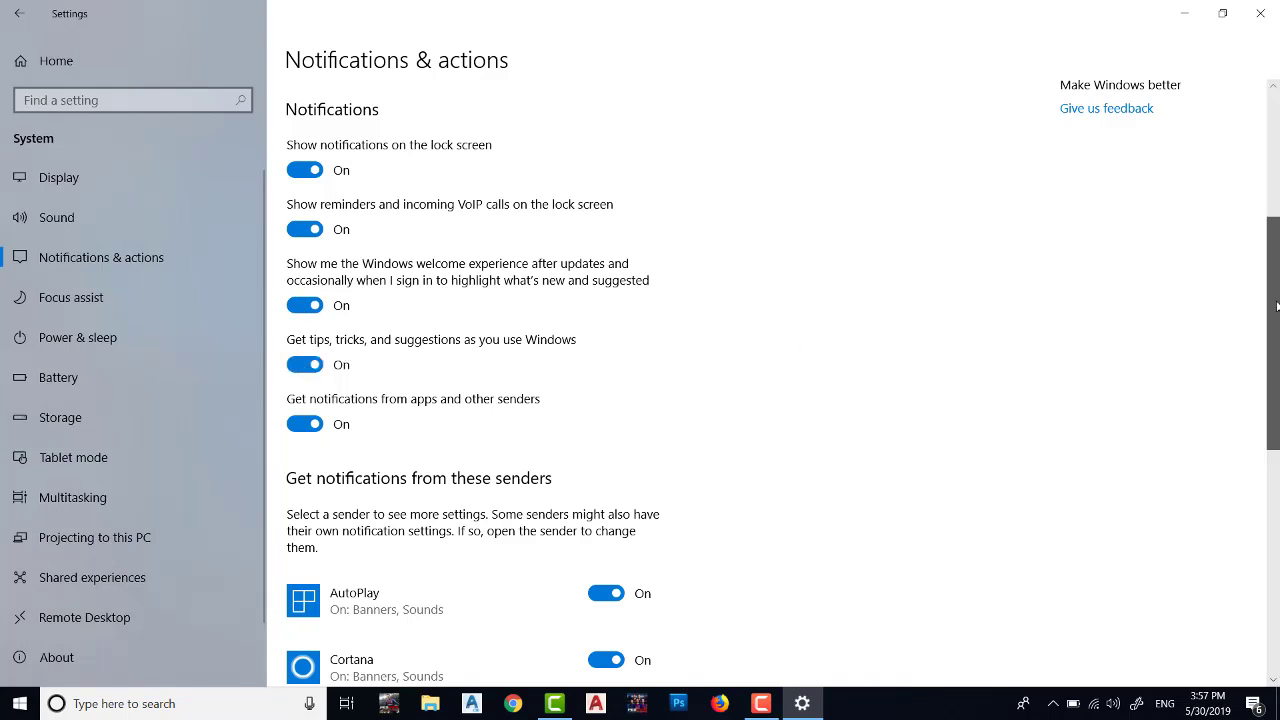
Turn off notifications from the Xbox gaming overlay and Microsoft Store in the sender list
drag(1277, 305, 1255, 537)
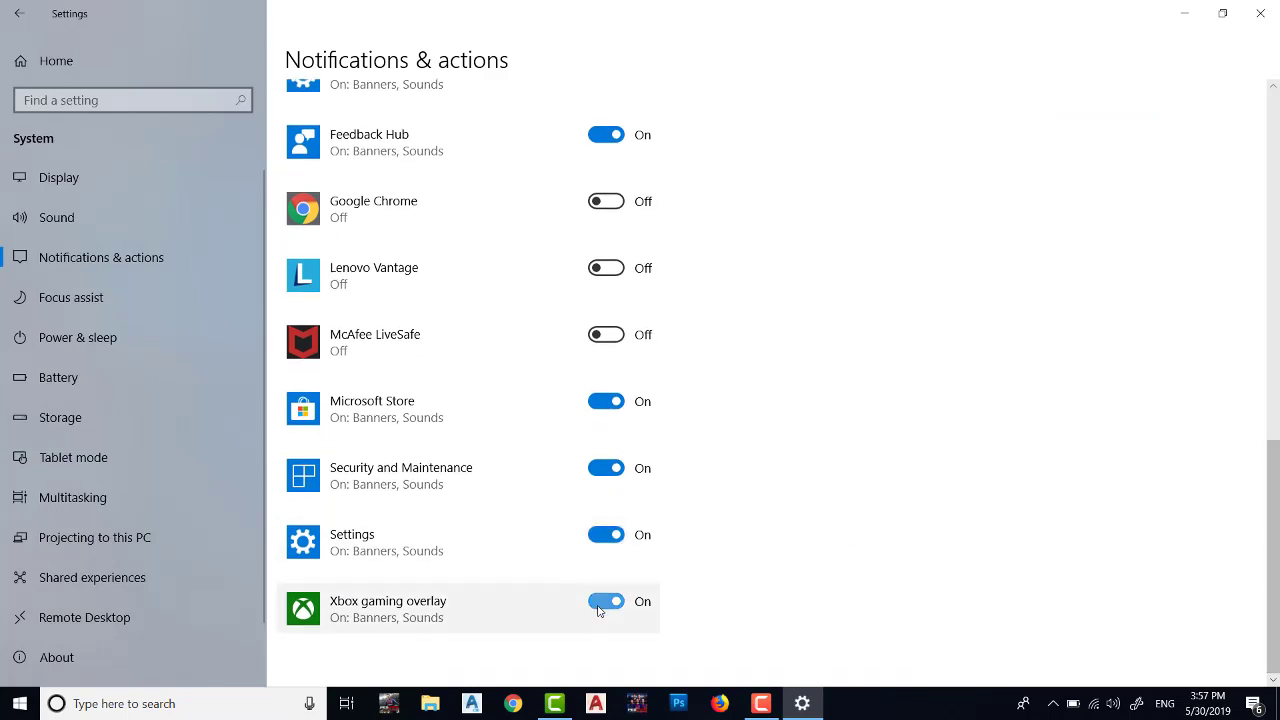
click(604, 606)
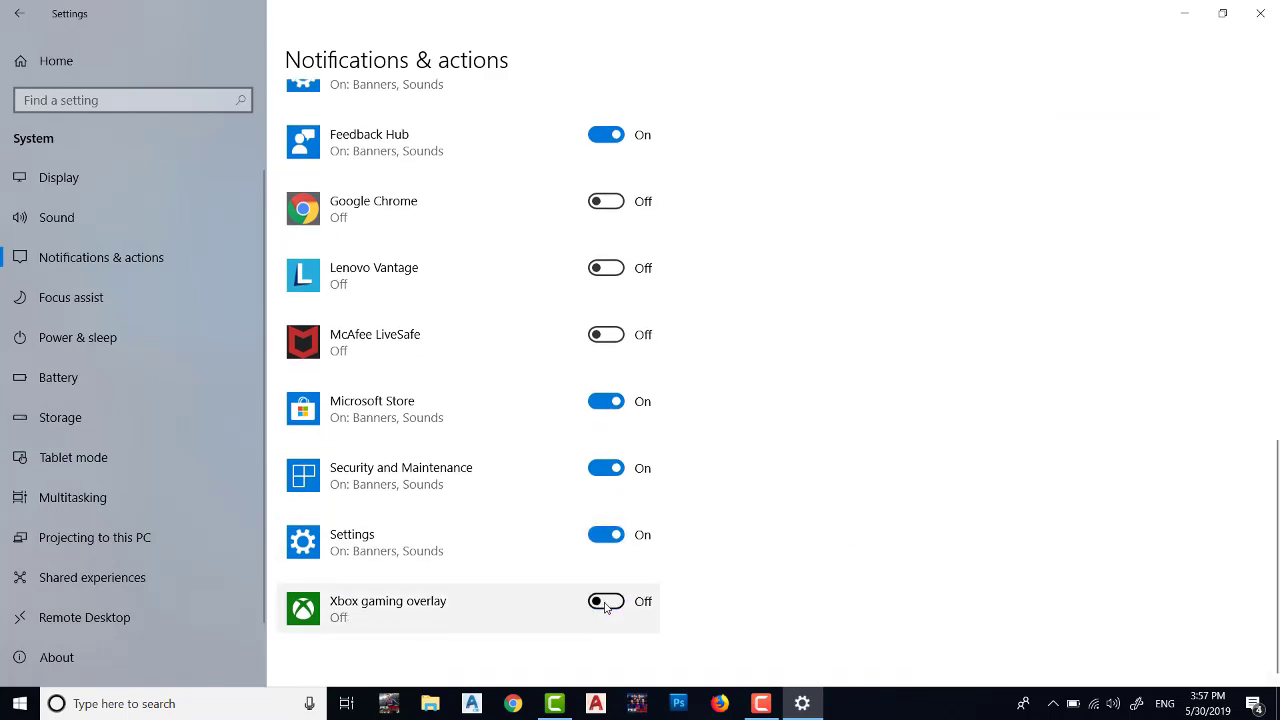
click(611, 403)
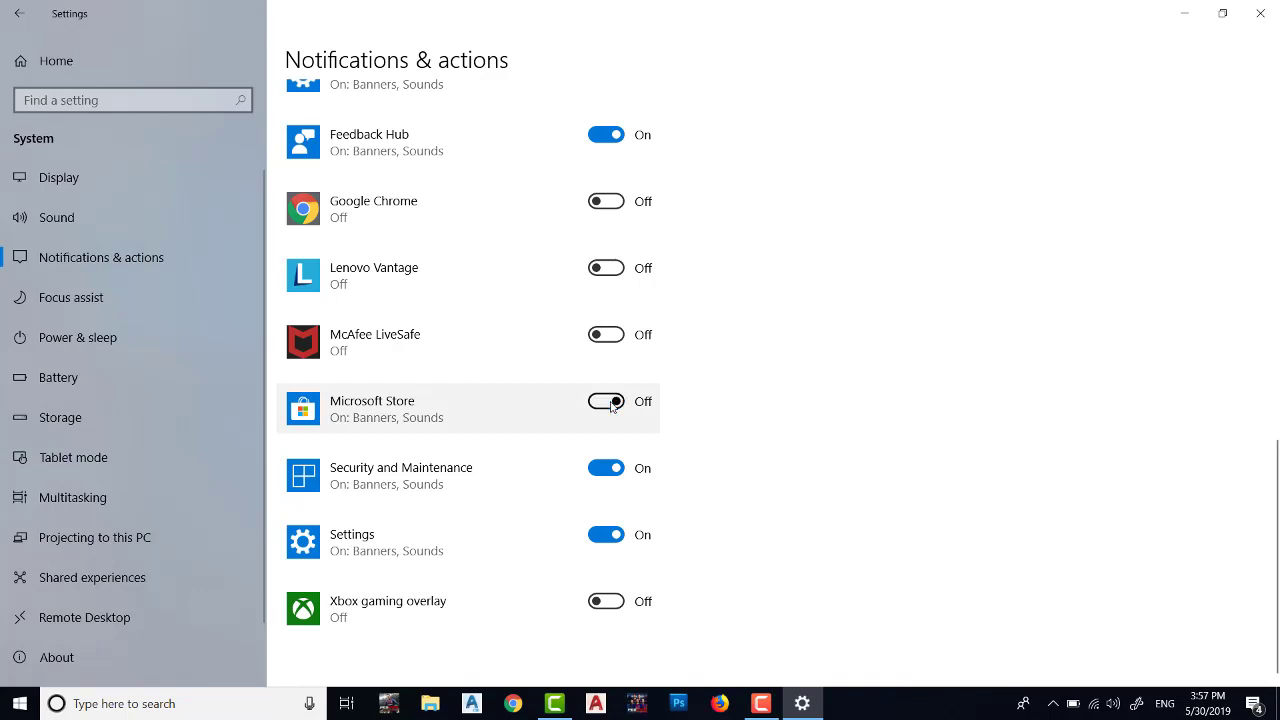